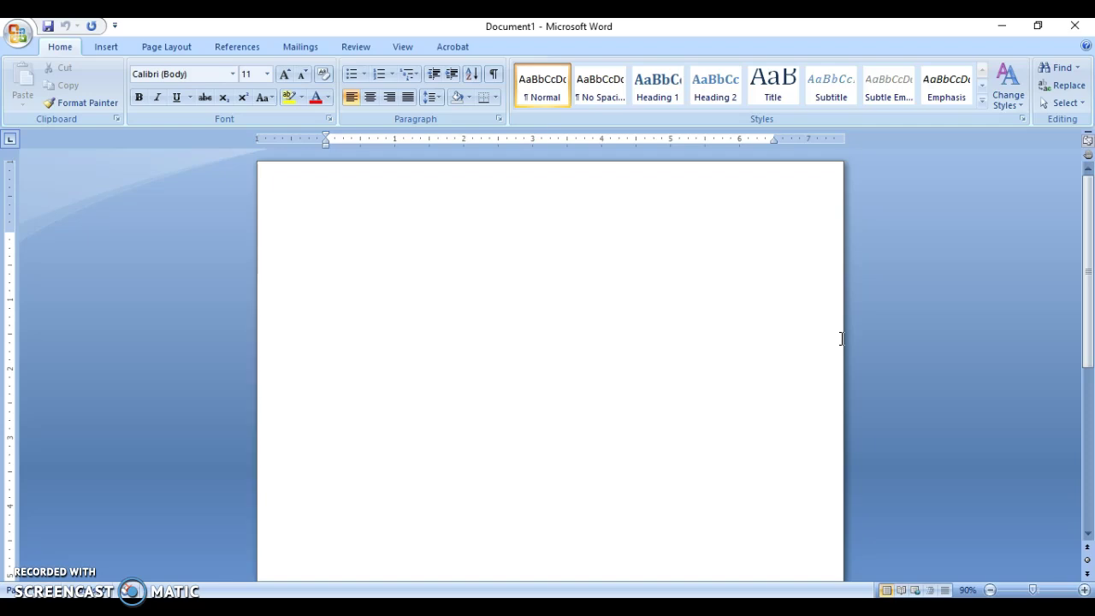
Show the Mailings tools and list the Select Recipients source options.
left_click(313, 50)
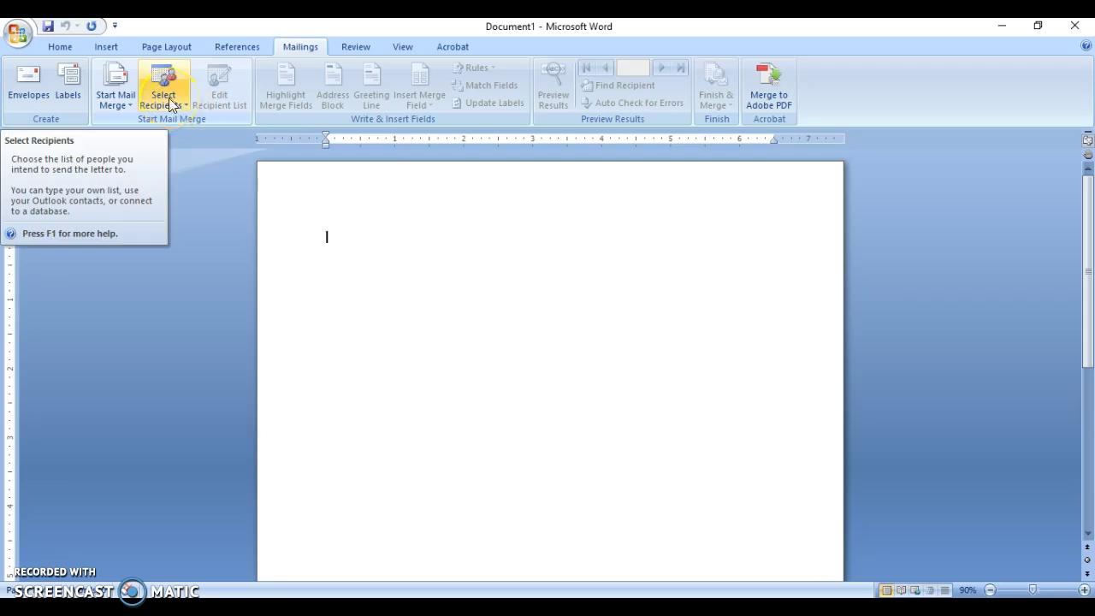
left_click(115, 99)
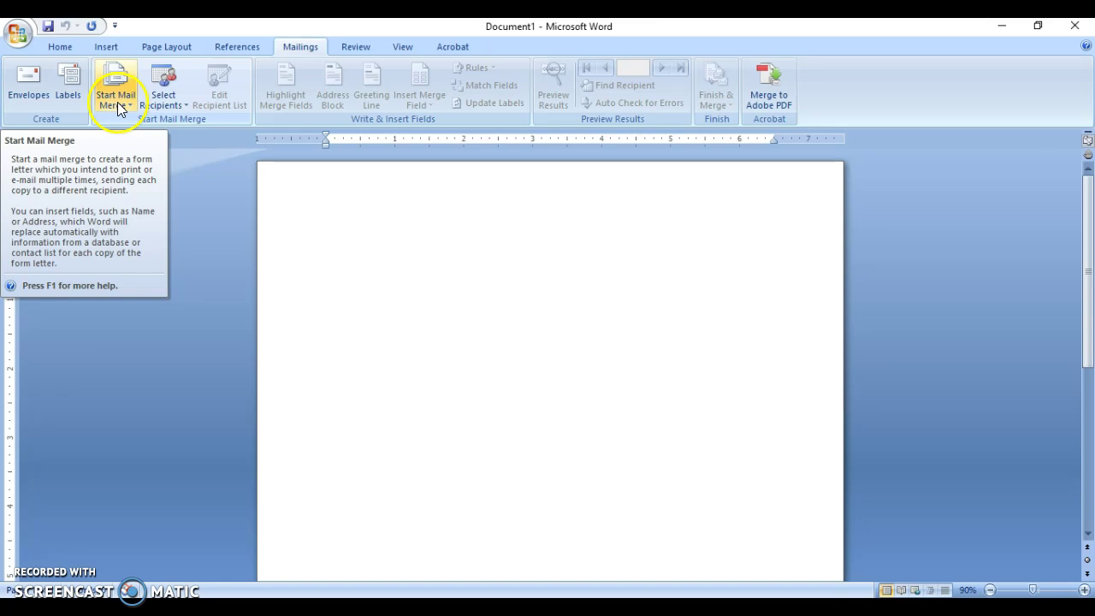
left_click(117, 102)
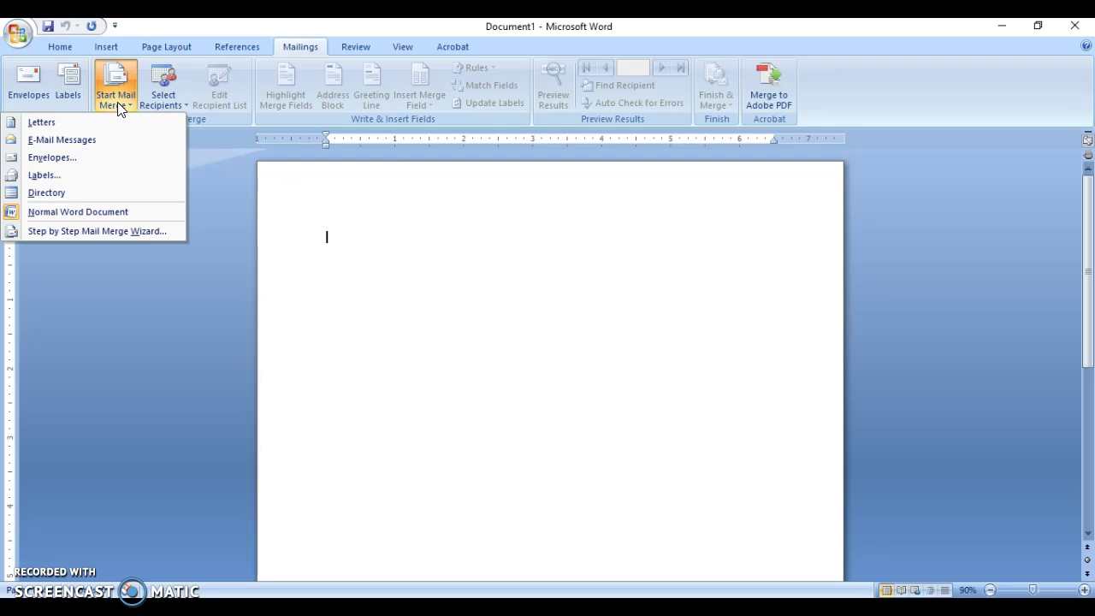
left_click(168, 103)
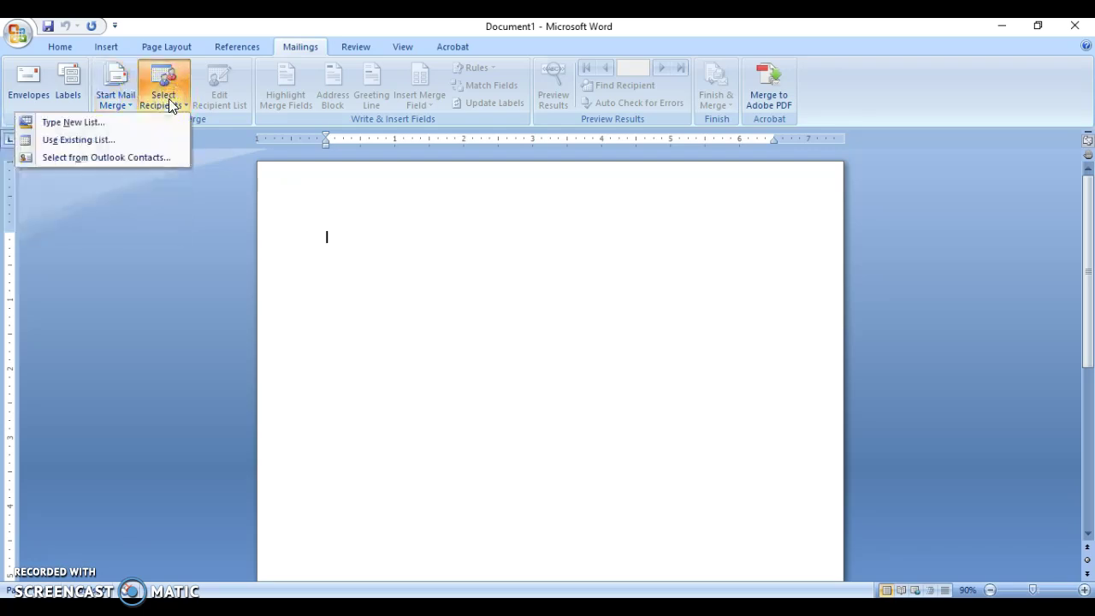
left_click_drag(168, 103, 157, 120)
Start a new recipient list and widen the dialog to show Title through ZIP Code columns.
left_click(171, 129)
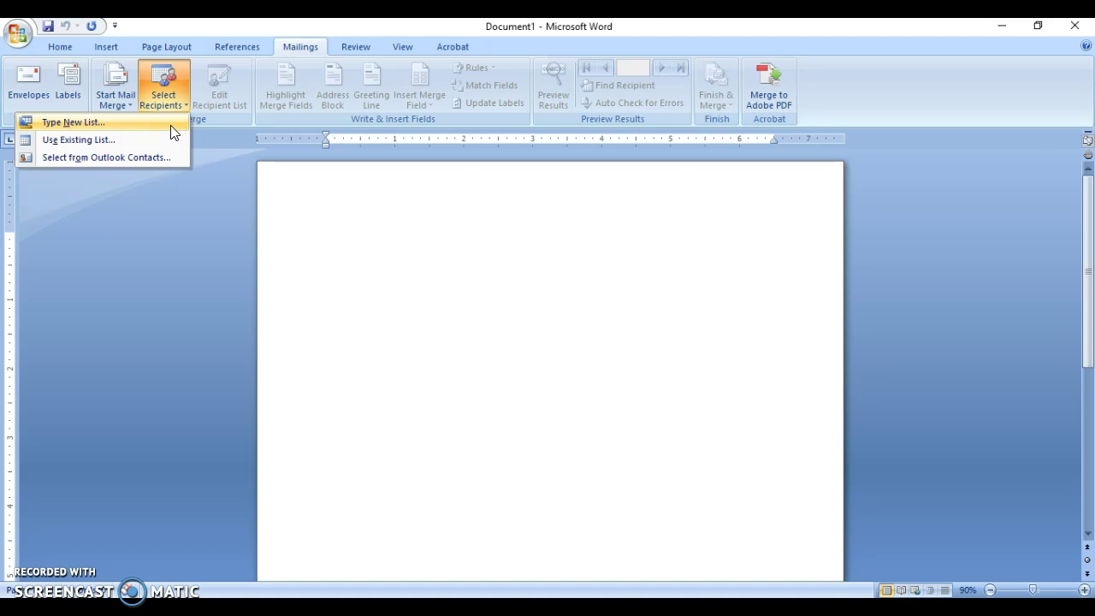
left_click(171, 127)
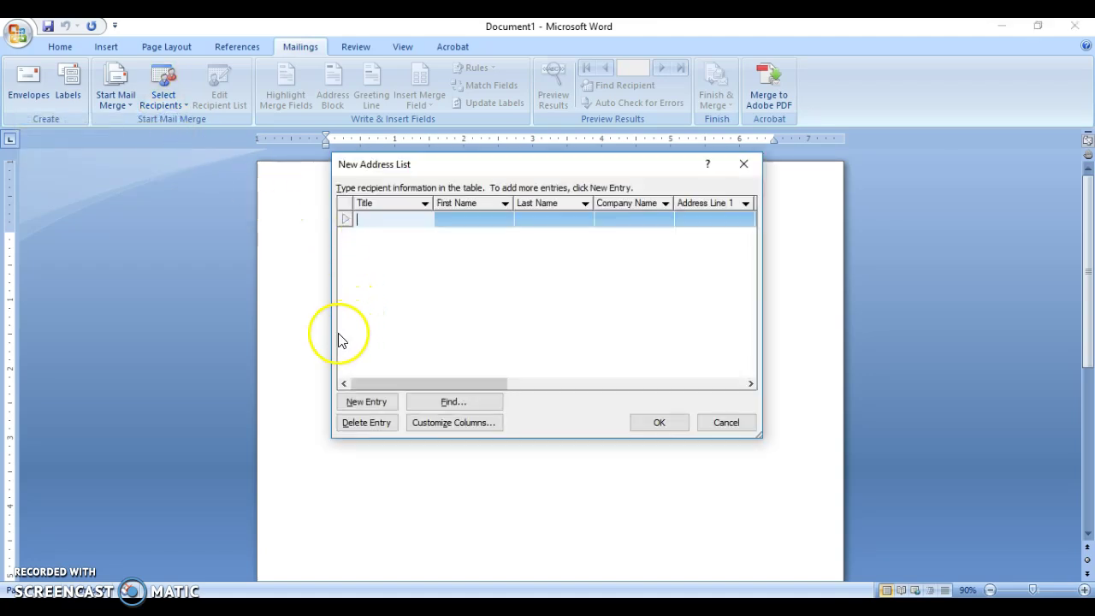
left_click_drag(332, 330, 218, 323)
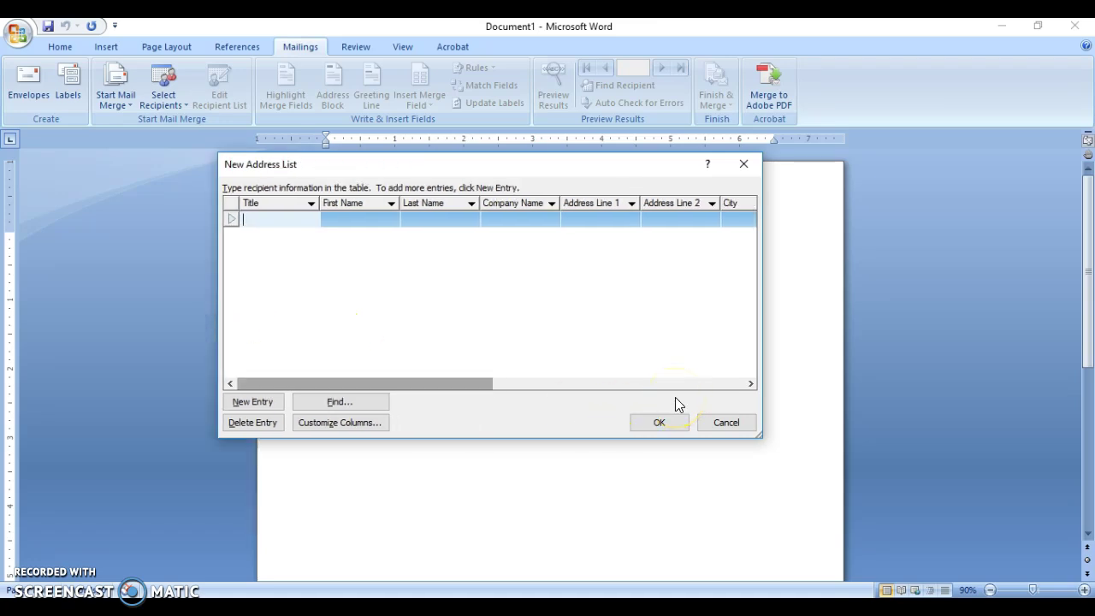
left_click_drag(764, 345, 1067, 339)
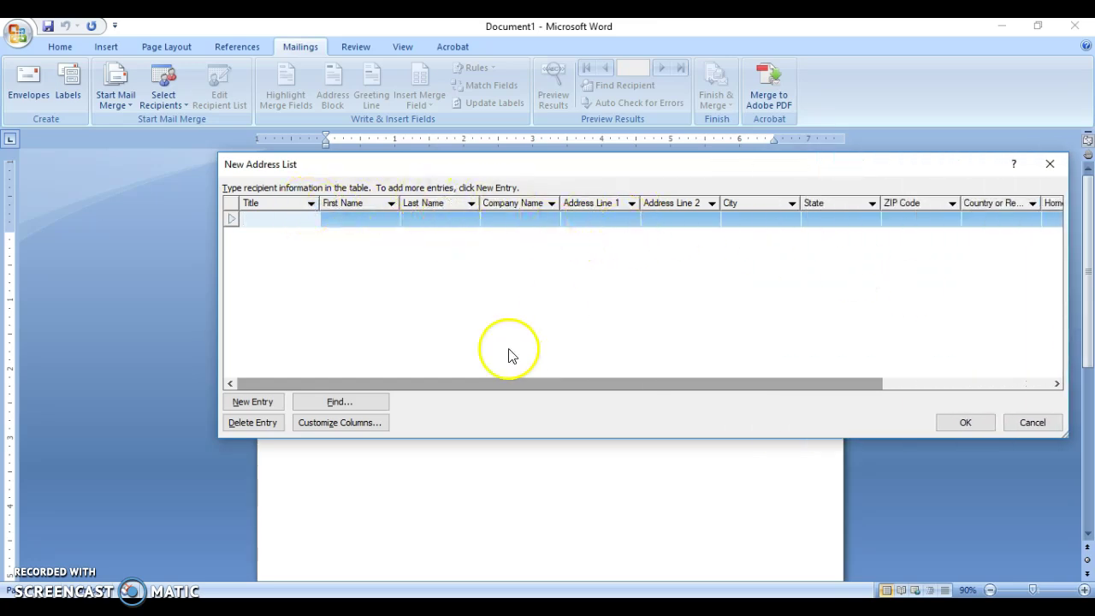
Delete the E-mail Address field from the address list's customized columns.
left_click(377, 424)
left_click(376, 423)
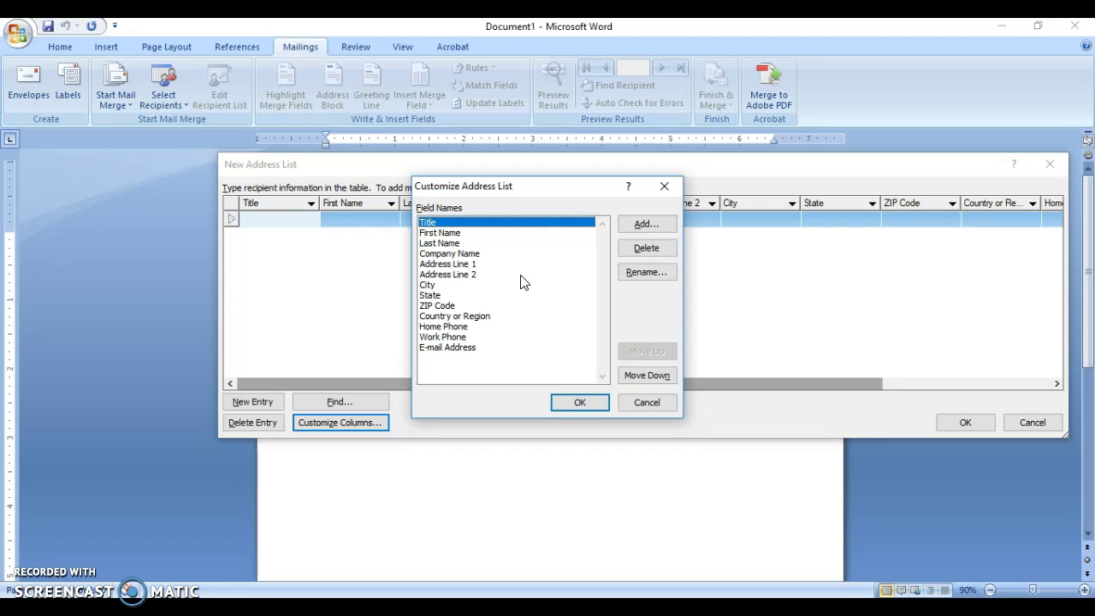
left_click(466, 351)
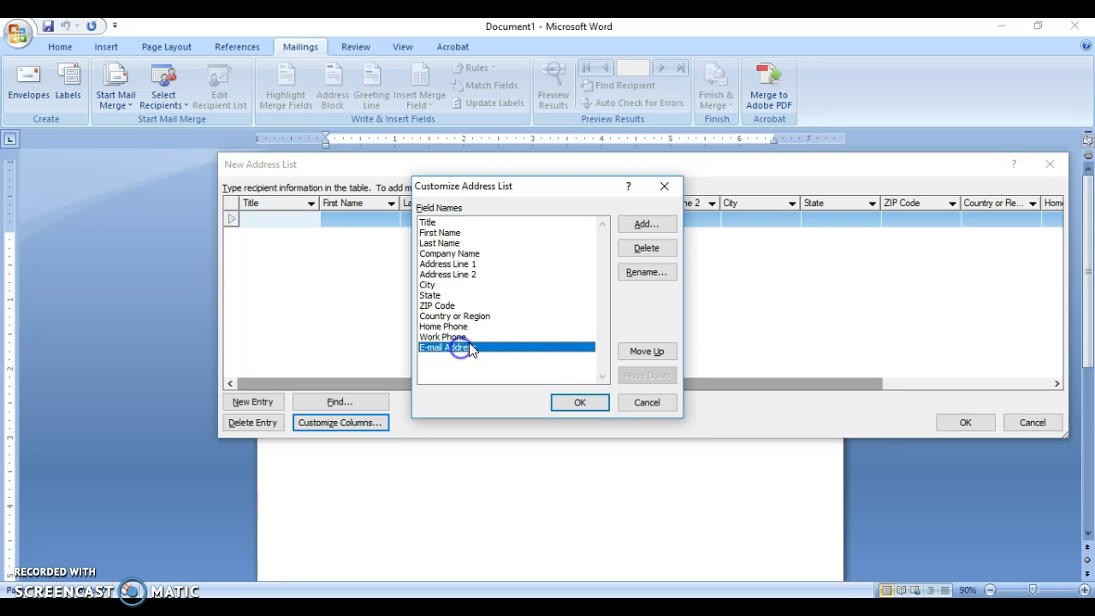
left_click(657, 259)
left_click(519, 354)
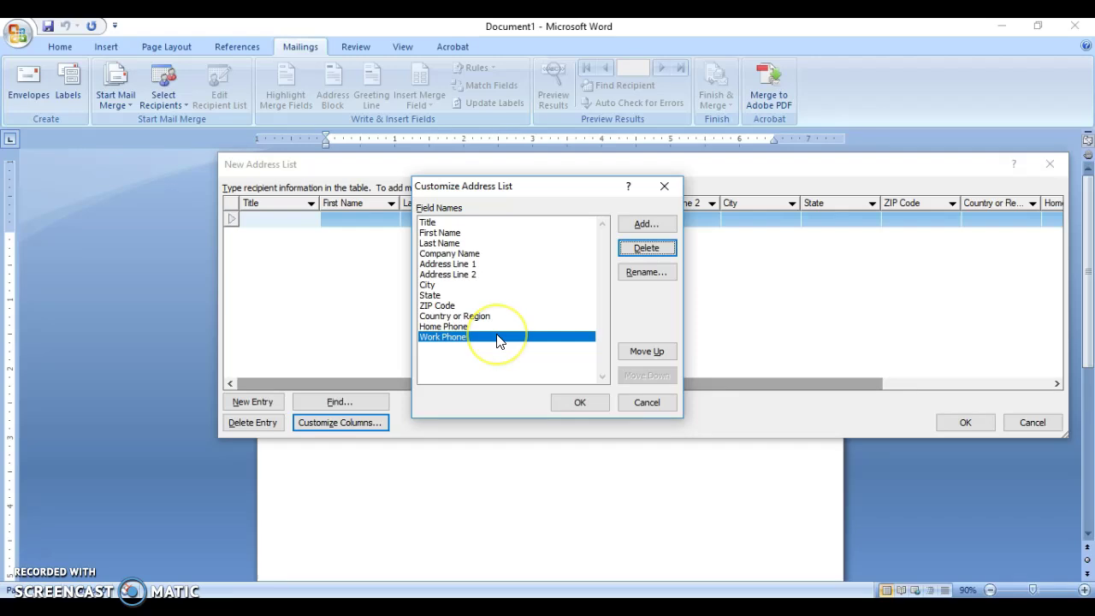
left_click(464, 342)
Delete the Work Phone, Home Phone, Country or Region and ZIP Code fields.
left_click(648, 248)
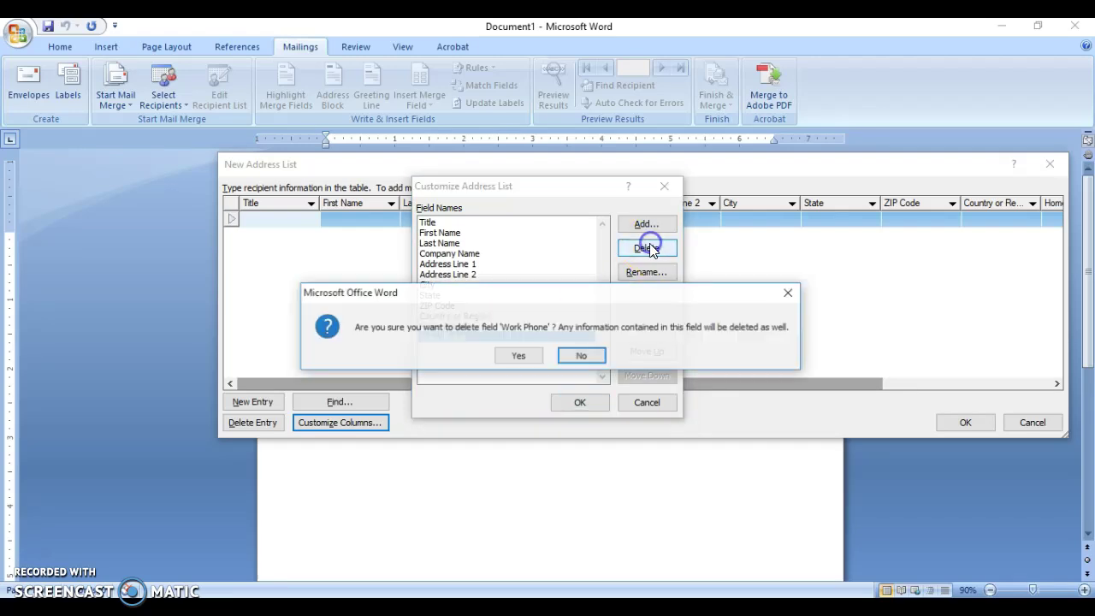
left_click(518, 357)
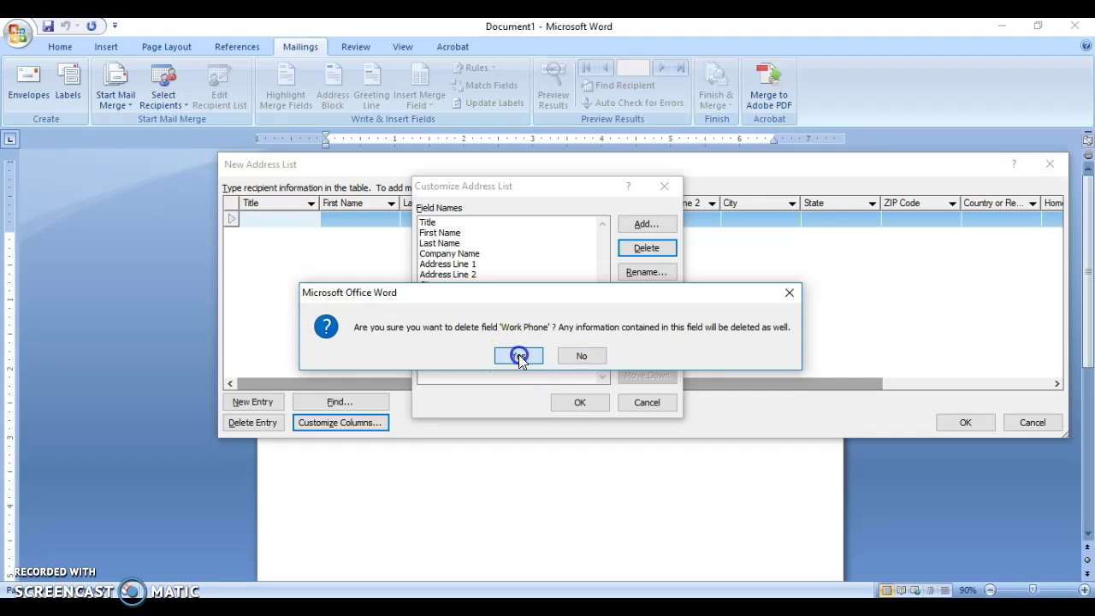
left_click(647, 248)
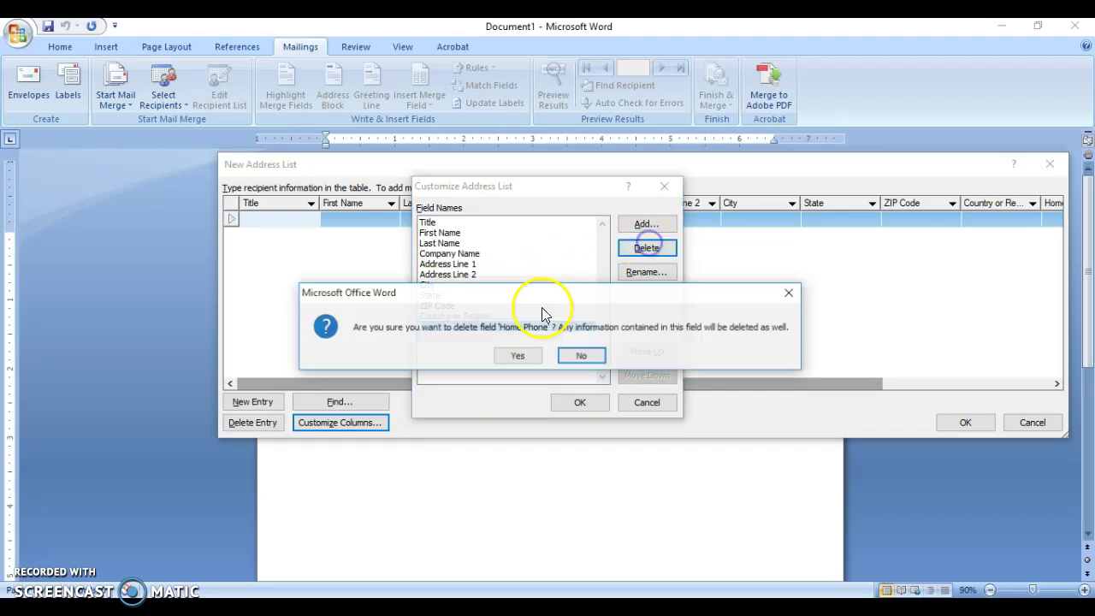
left_click(522, 356)
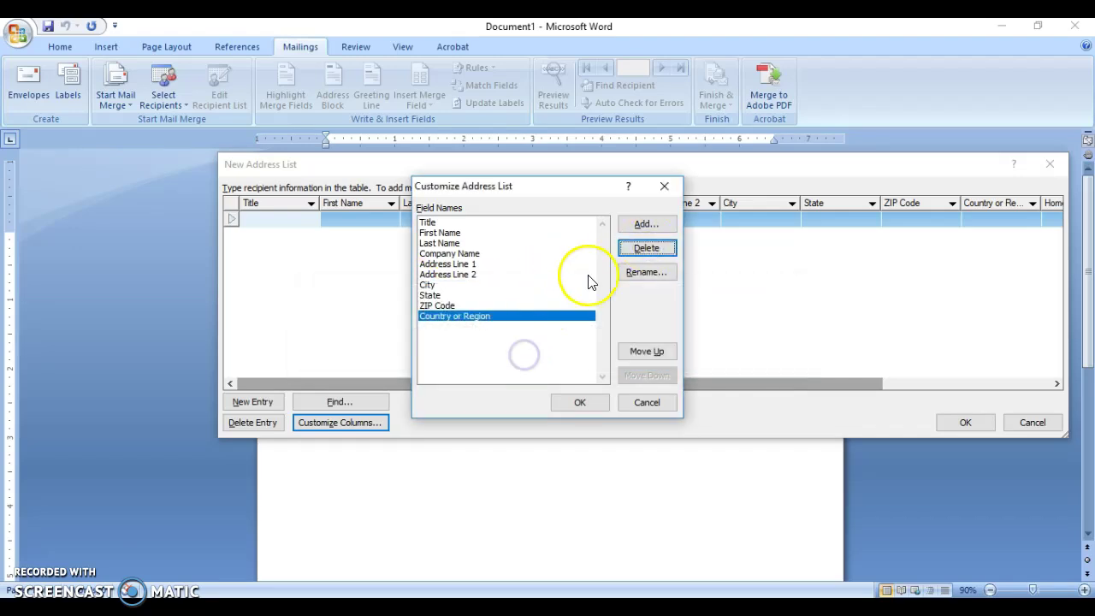
left_click(647, 255)
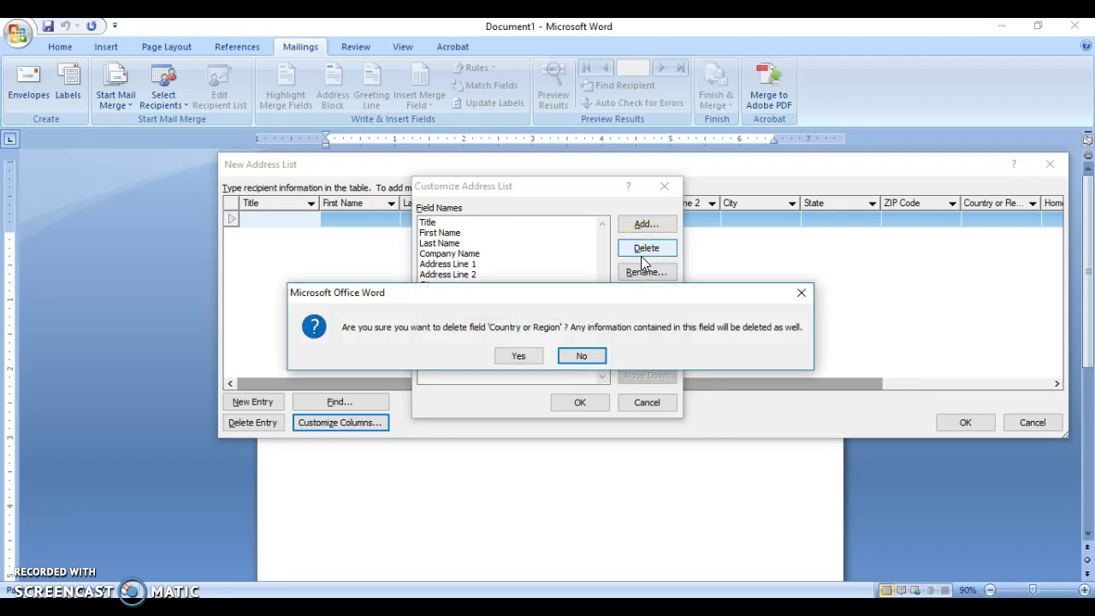
key("y")
left_click(641, 256)
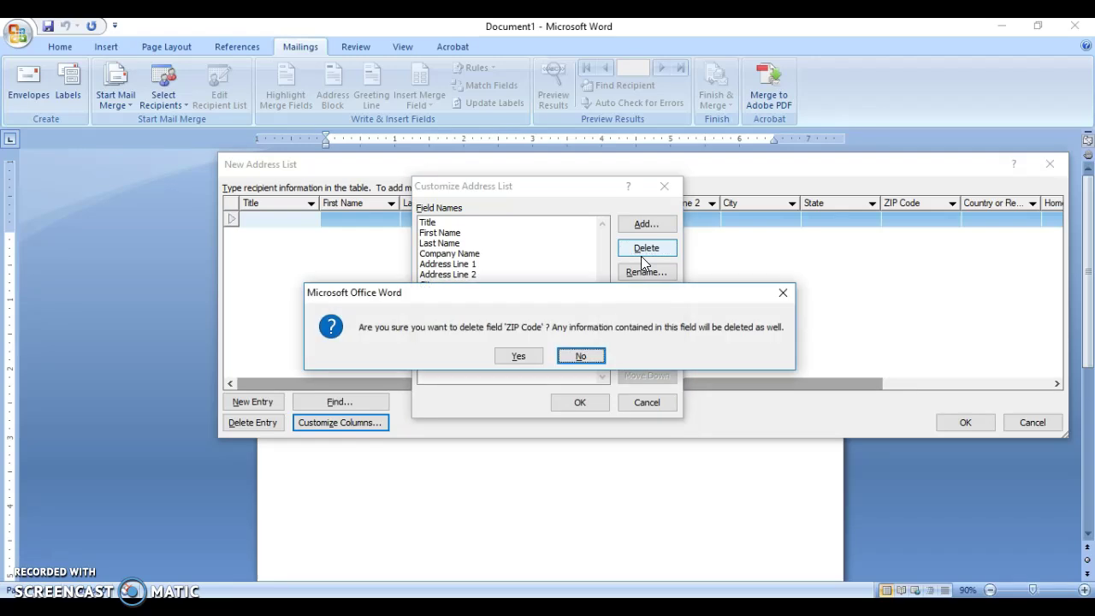
key("y")
Delete the State, City, Address Line 2 and Company Name fields.
left_click(641, 256)
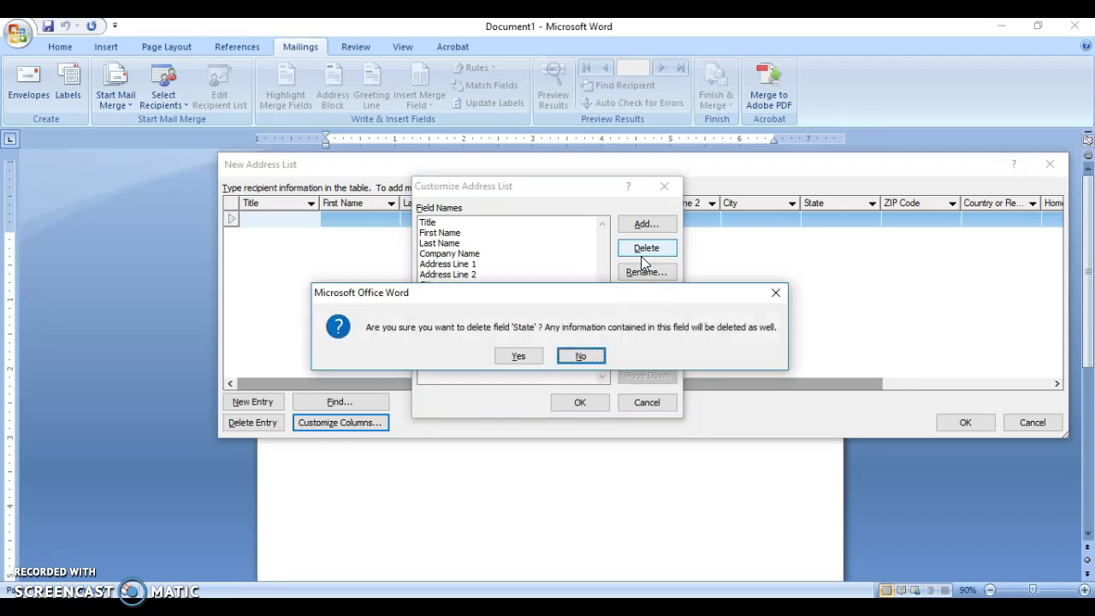
key("y")
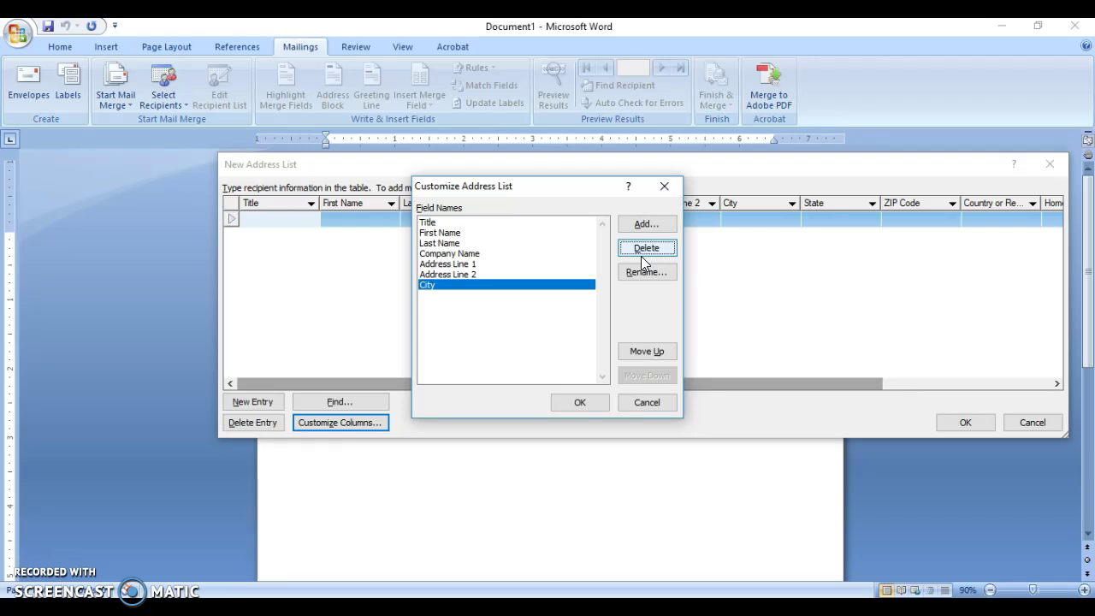
left_click(641, 256)
key("y")
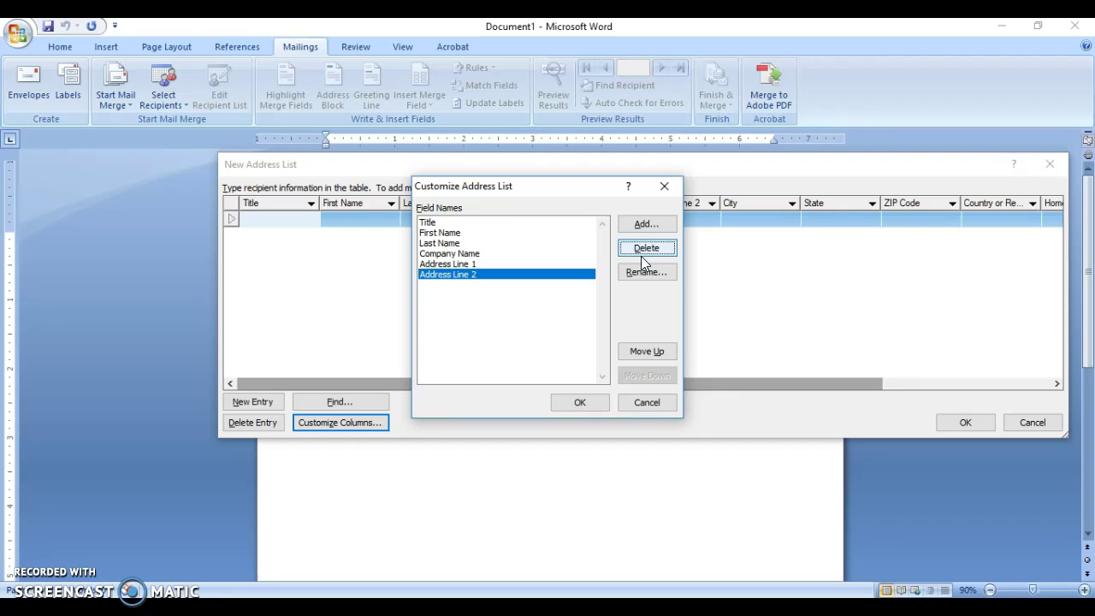
left_click(646, 248)
key("y")
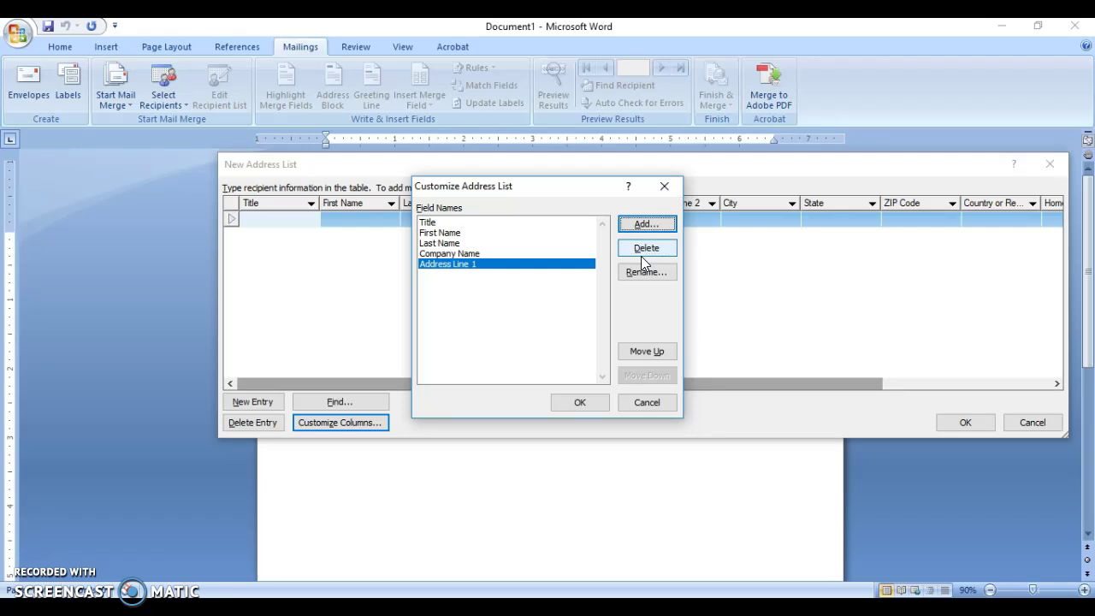
left_click(389, 253)
left_click(445, 253)
left_click(661, 248)
left_click(518, 355)
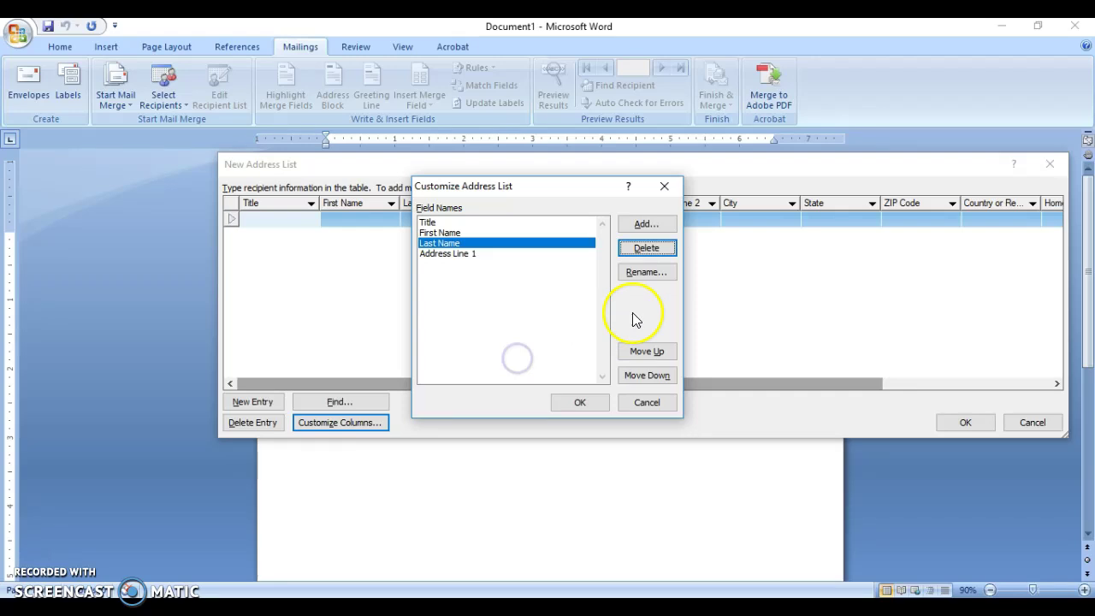
Rename the Address Line 1 field to Address.
left_click(468, 255)
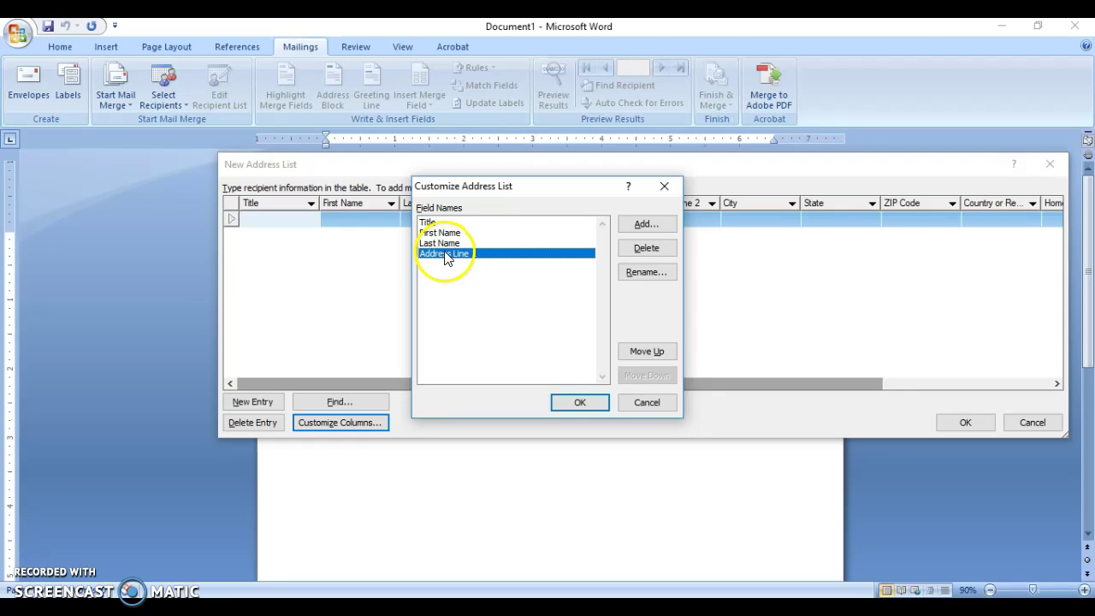
left_click(643, 273)
left_click(532, 310)
key("BackSpace")
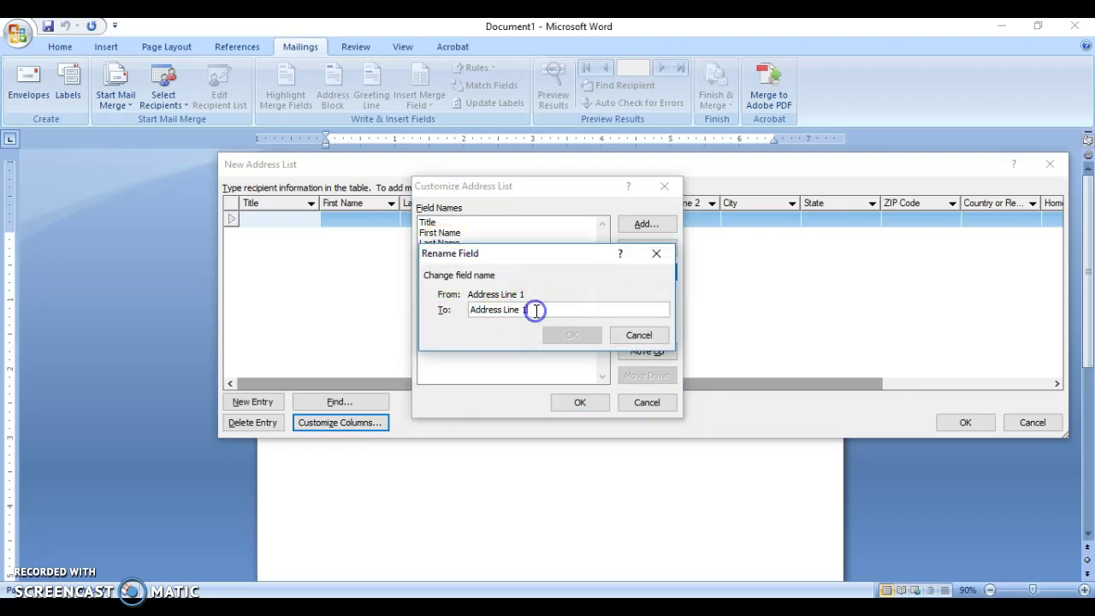
key("BackSpace")
key("BackSpace")
key("BackSpace")
key("BackSpace")
key("BackSpace")
left_click(572, 334)
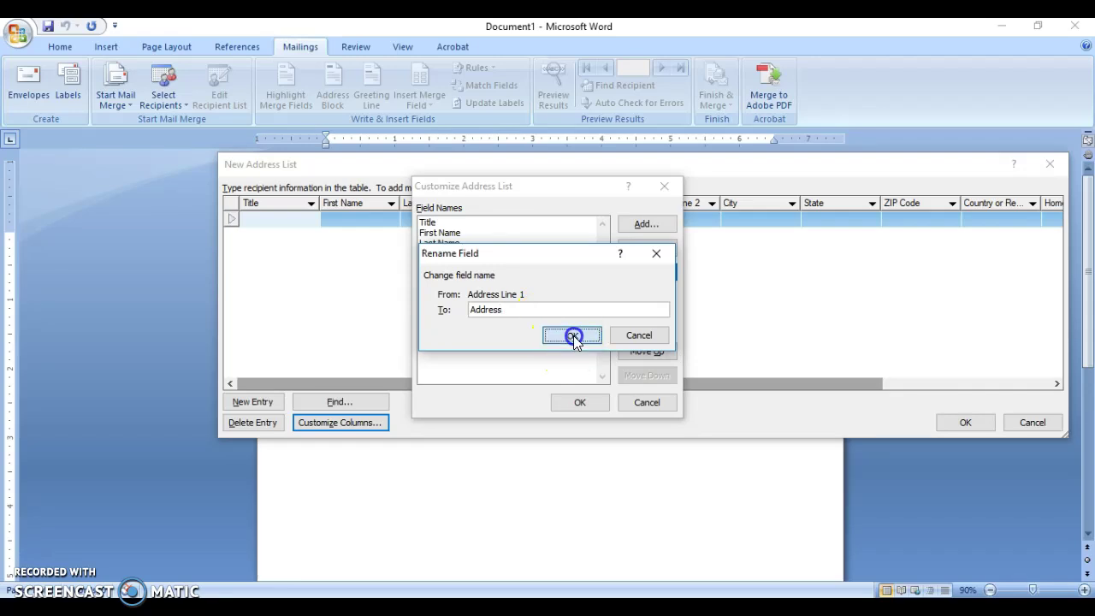
left_click(450, 263)
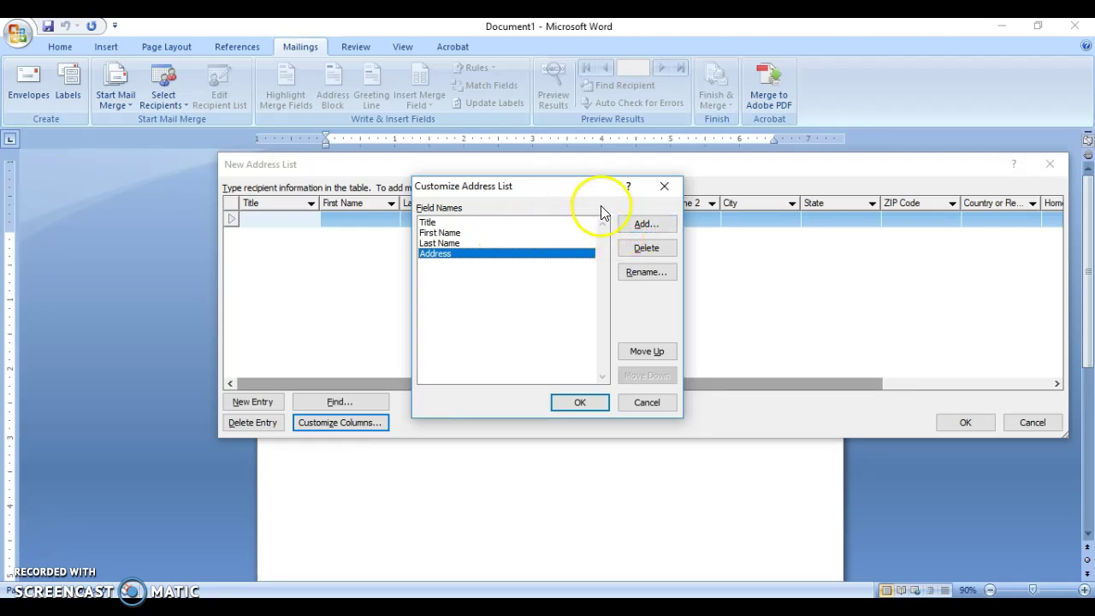
Add a Parish field and apply the customized field list.
left_click(644, 225)
type("Parish")
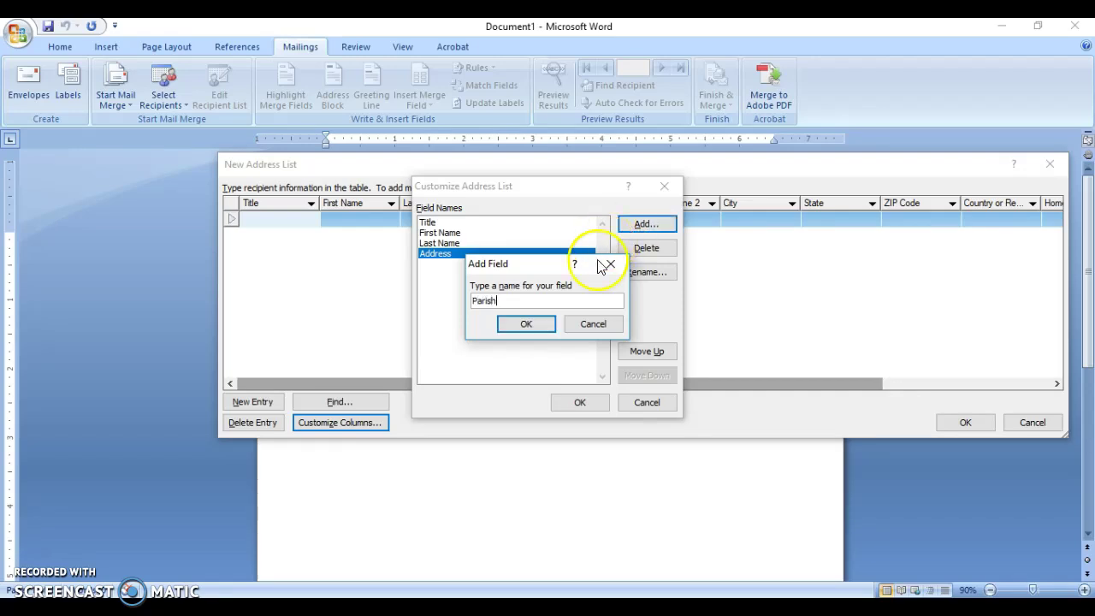
left_click(533, 324)
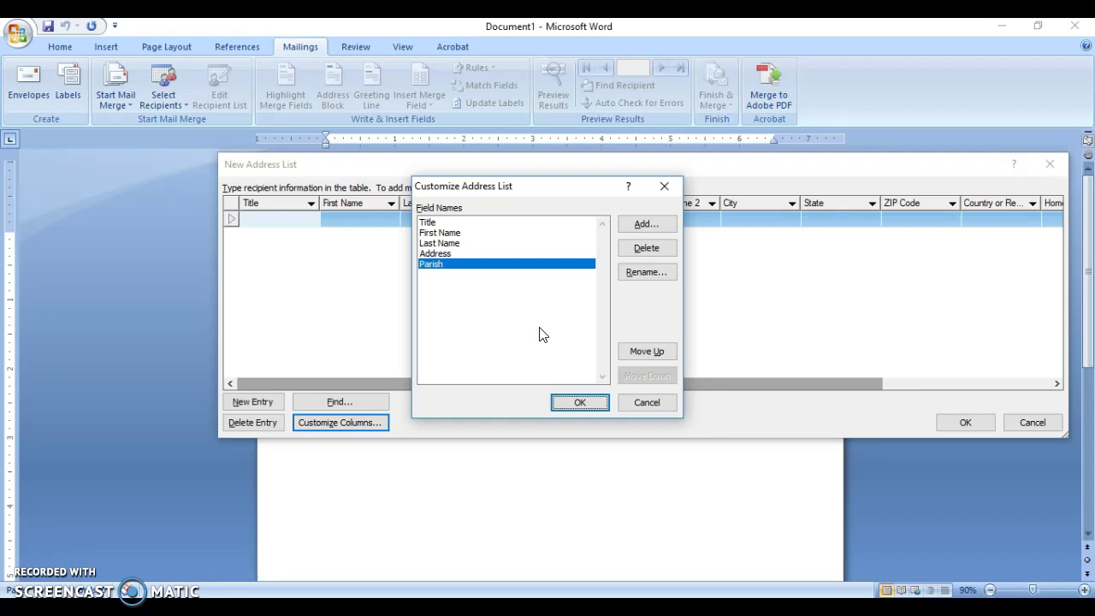
left_click(573, 406)
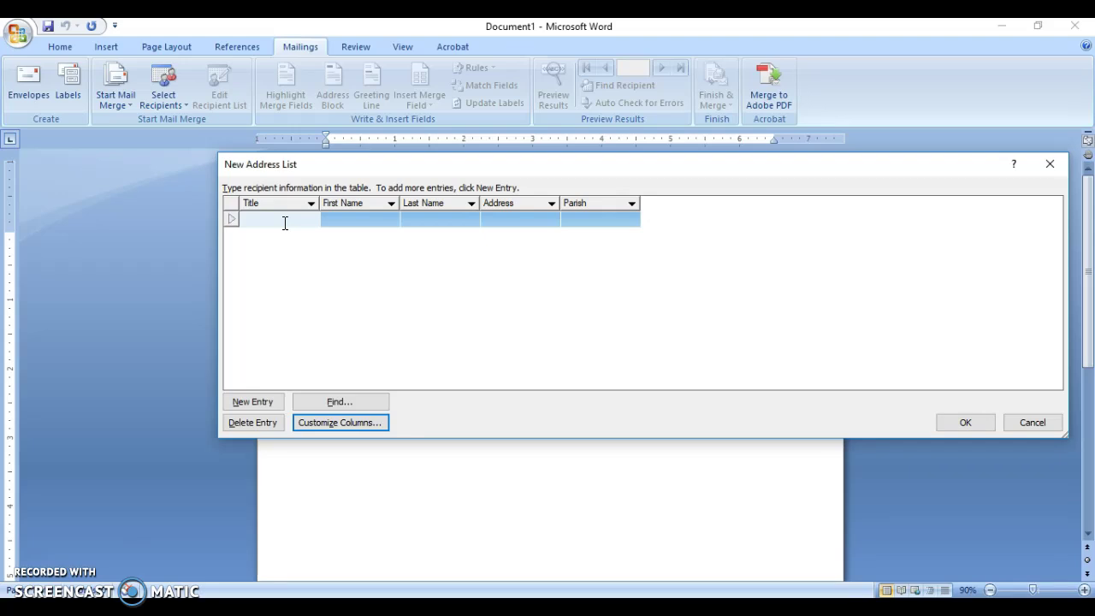
Enter the first recipient: title Mr., first and last name, street address and parish.
type("Mr.")
key("Tab")
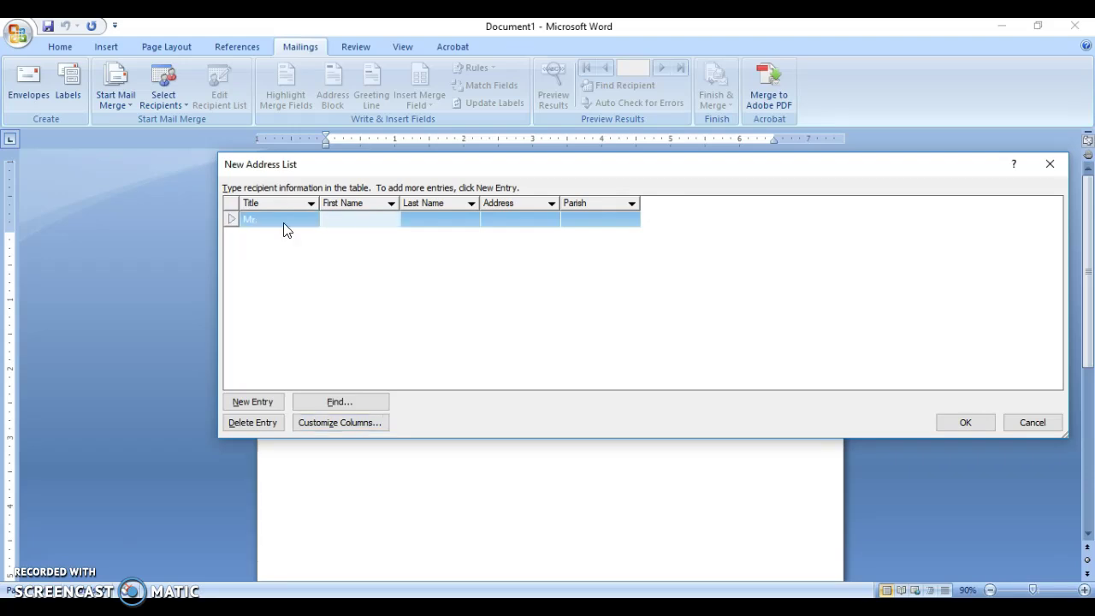
key("Tab")
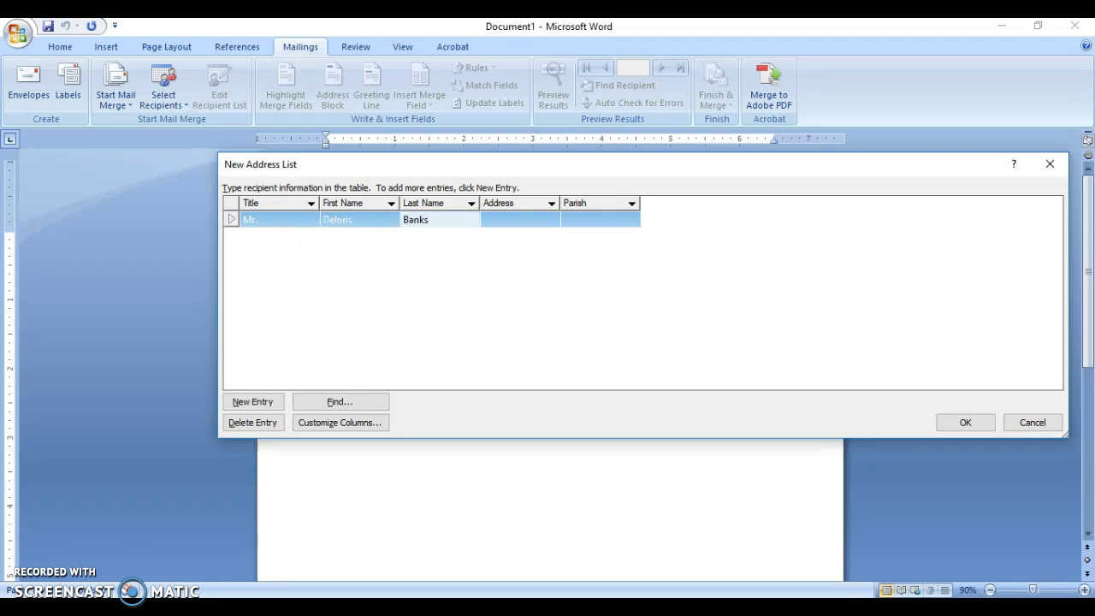
key("Tab")
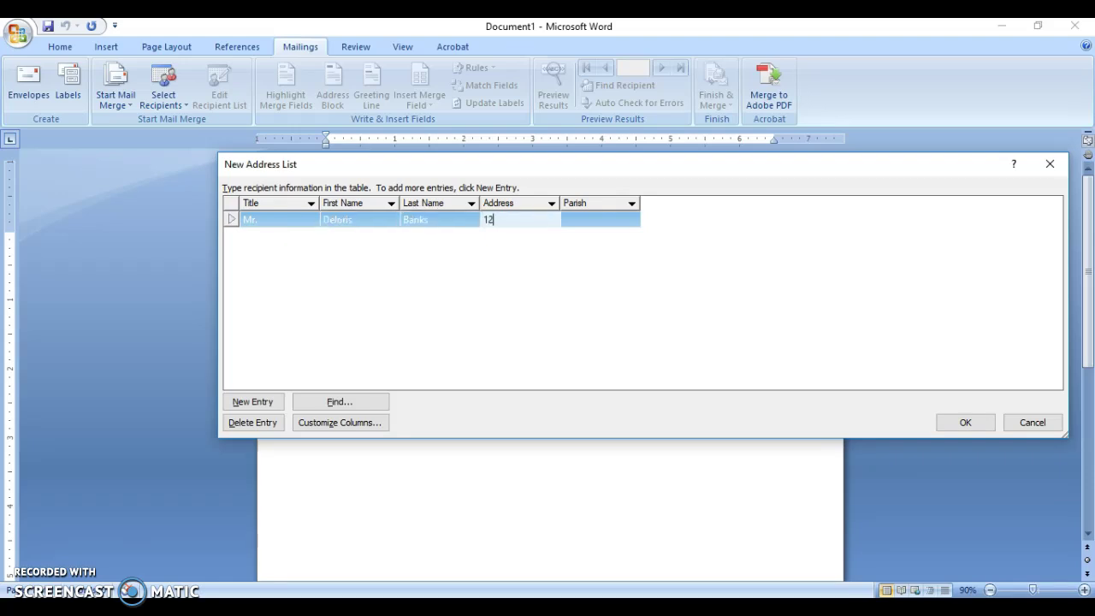
key("Tab")
type("St. Catherine")
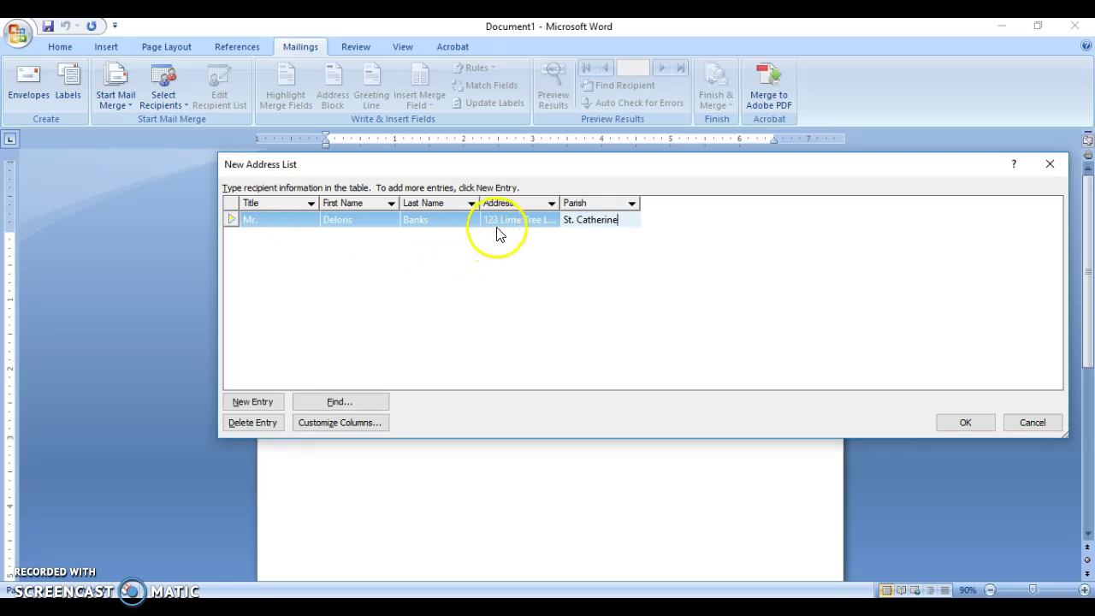
left_click(250, 402)
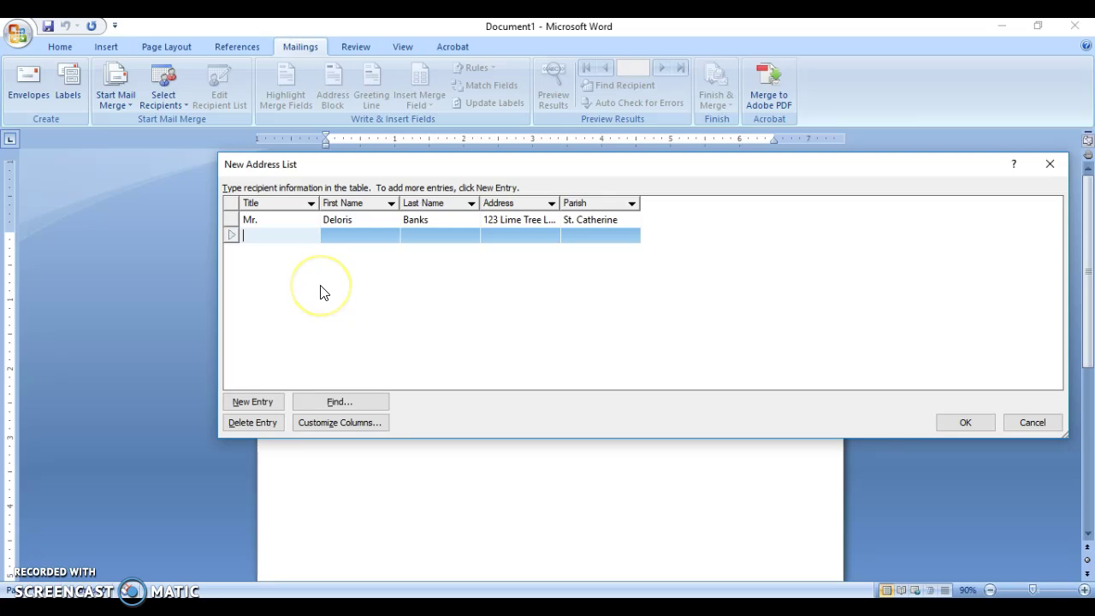
Correct the first recipient's title to Ms. and set the second recipient's title to Mr.
type("Ms")
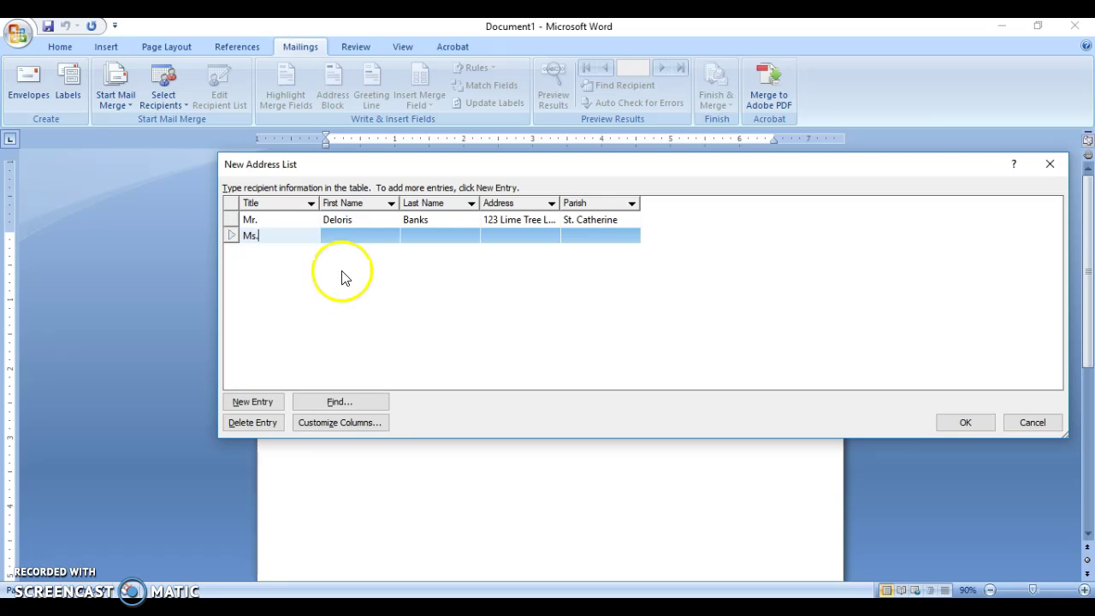
left_click(253, 220)
key("BackSpace")
type("s")
left_click(271, 234)
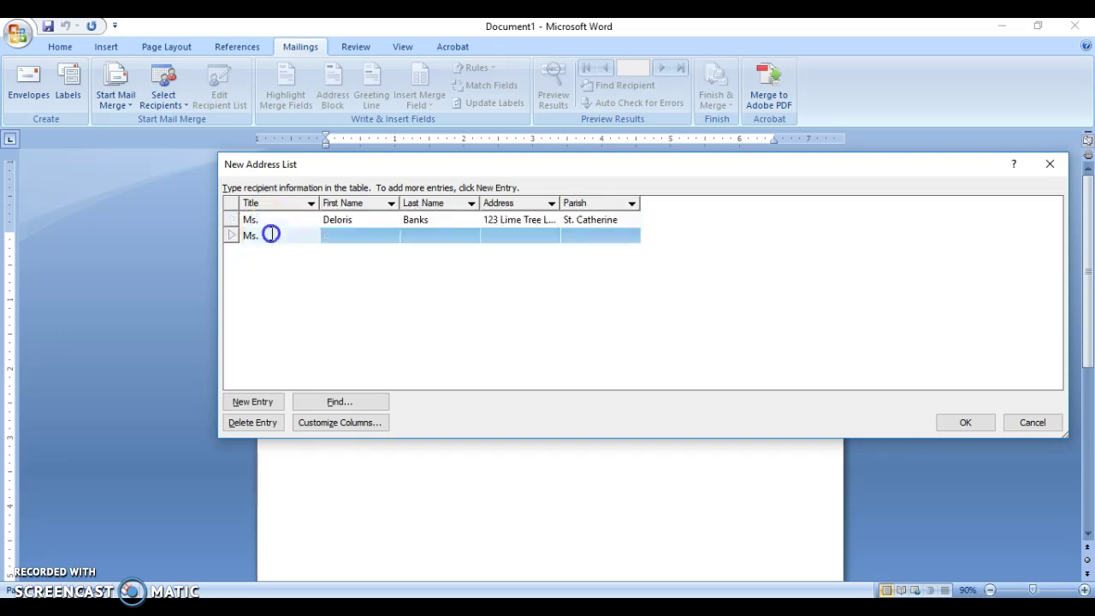
left_click(254, 236)
key("BackSpace")
type("r")
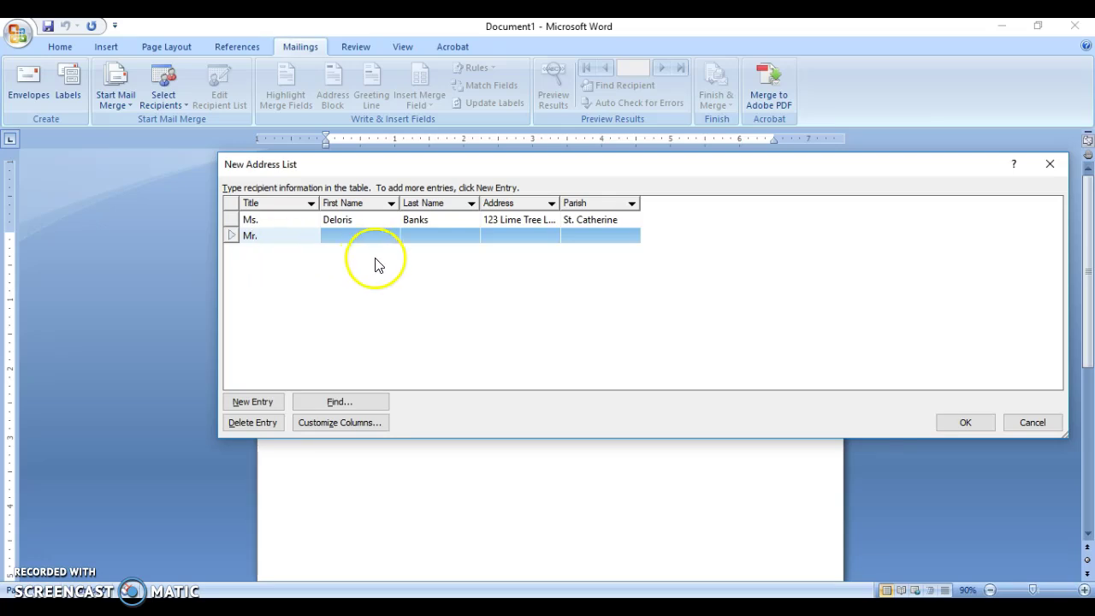
Enter the second recipient's first and last name, street address and Kingston parish.
left_click(384, 234)
key("Tab")
key("Tab")
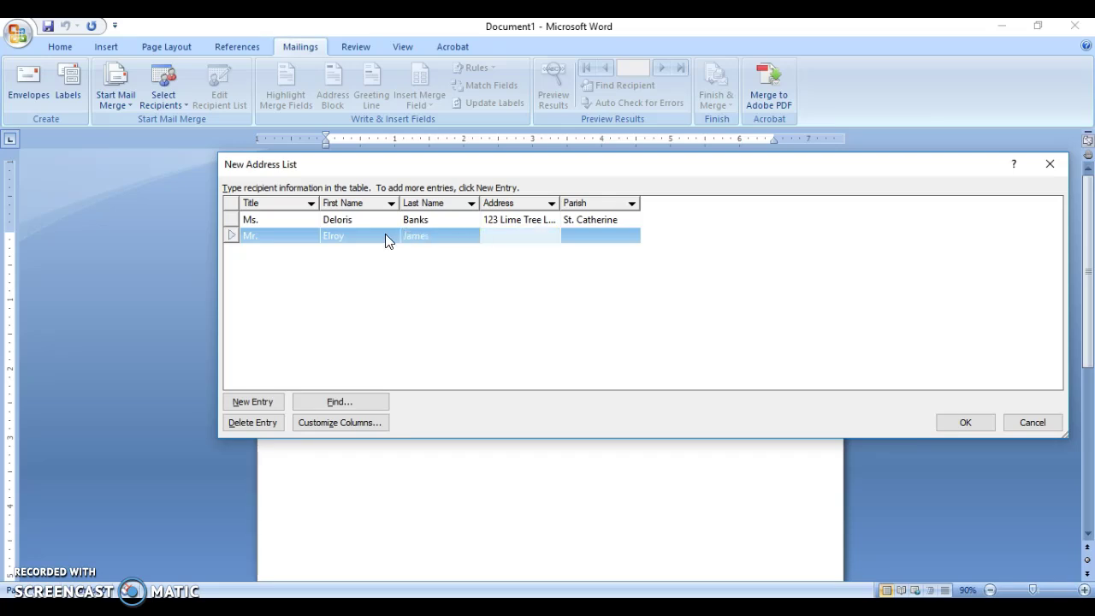
key("Tab")
type("Kingston")
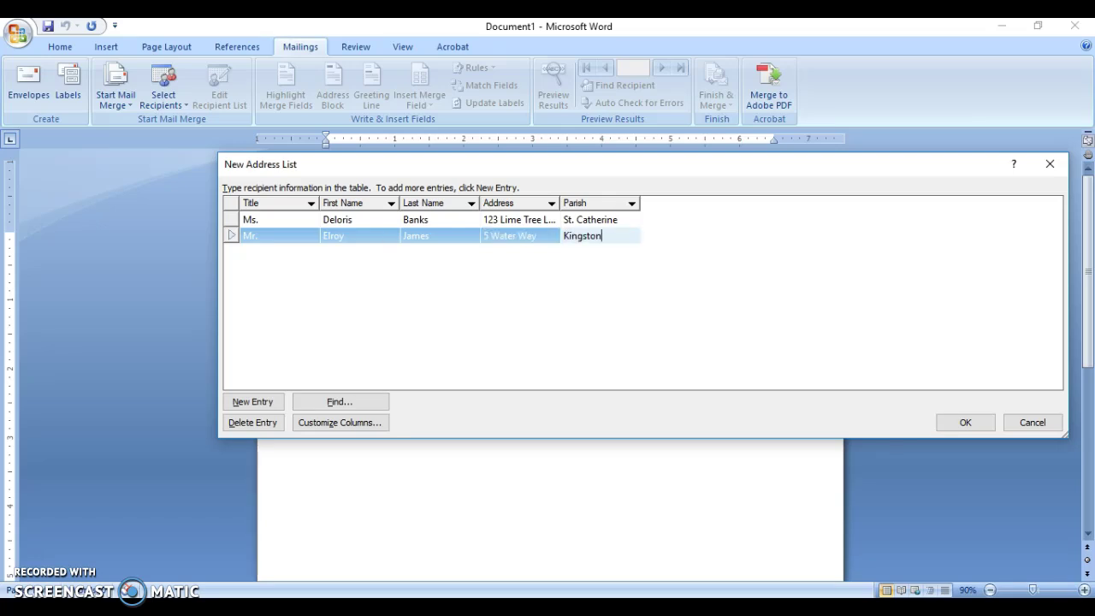
Add a third recipient with title Mrs. and their first and last name.
left_click(244, 401)
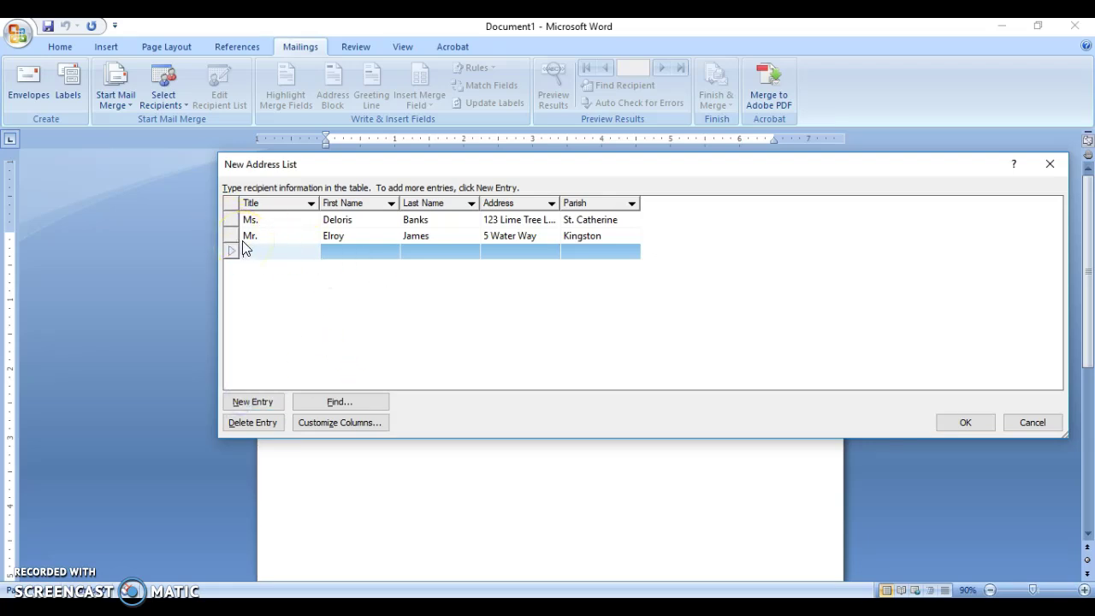
type("Mrs.")
key("Tab")
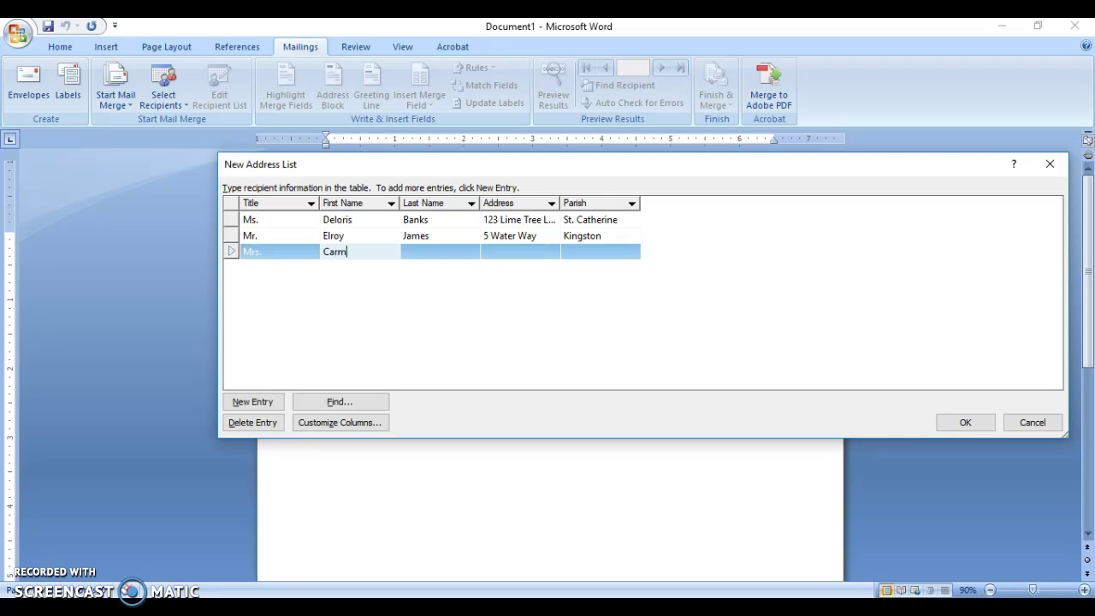
key("Tab")
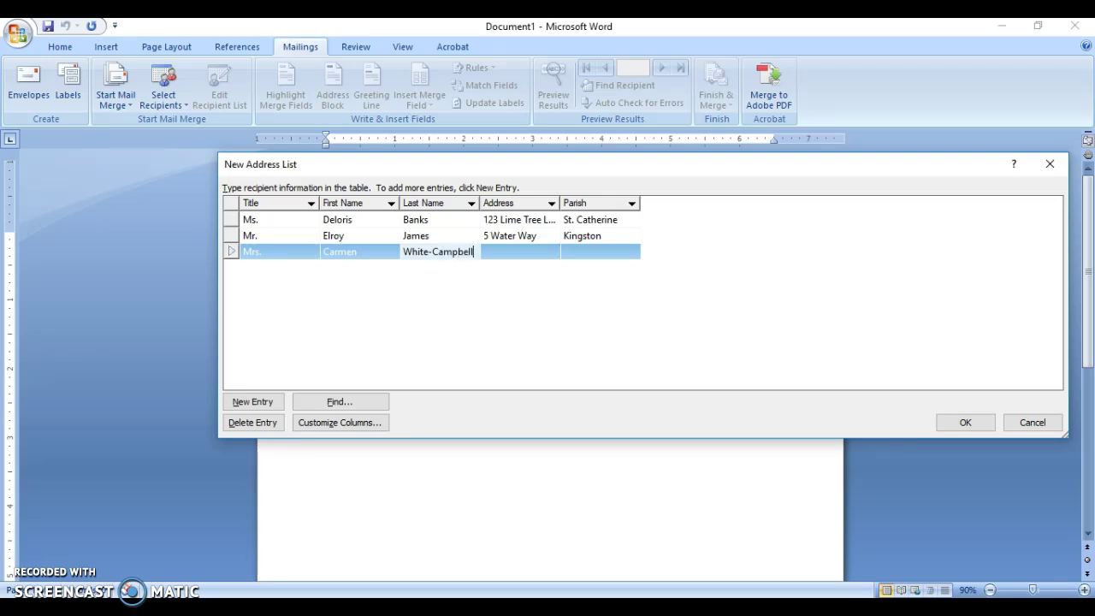
key("Tab")
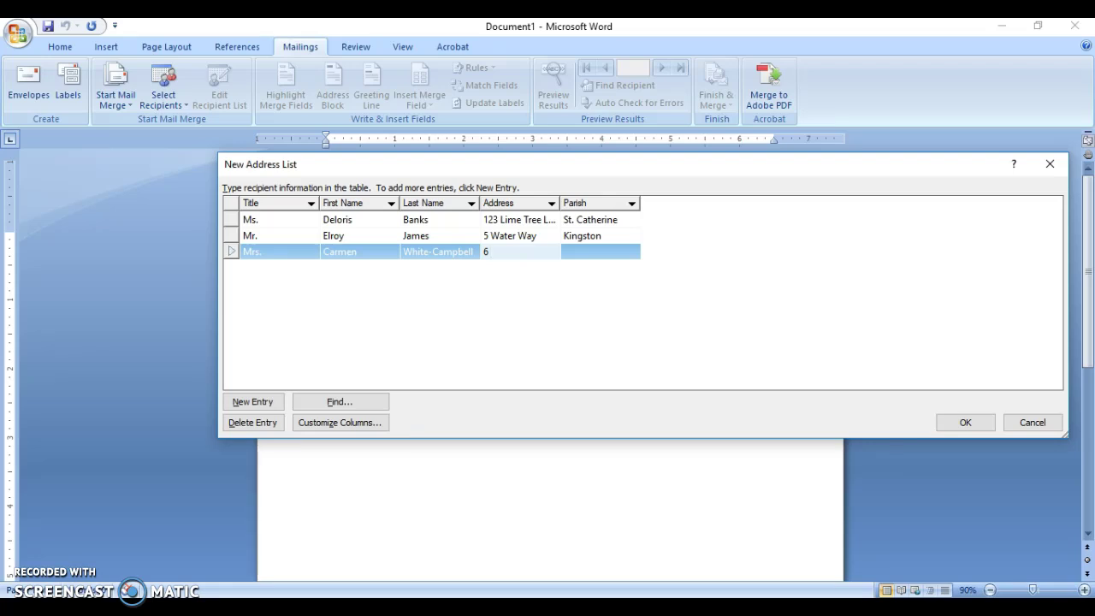
Enter the third recipient's corrected street address and St. Andrew parish, then close the list.
key("Tab")
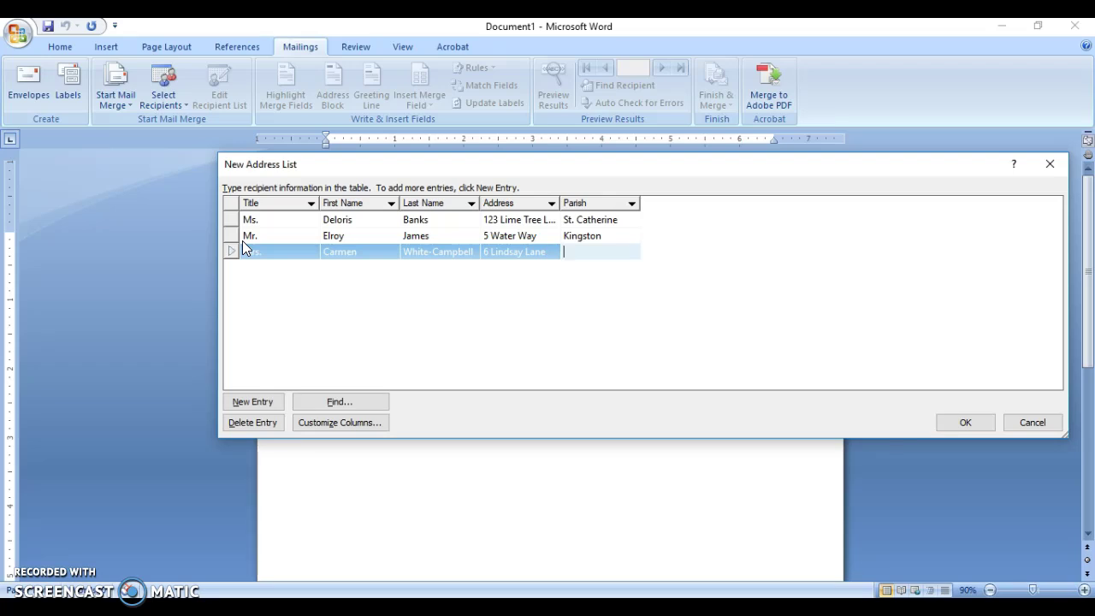
type("St. Andrew")
left_click(959, 423)
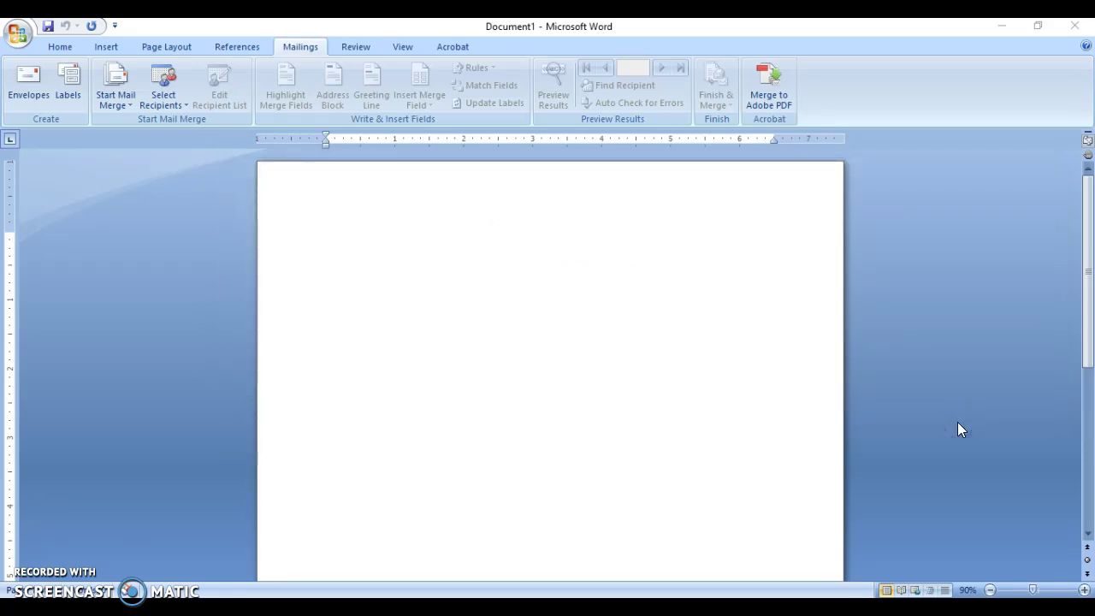
Save the address list as 'First Data Source' in My Data Sources.
left_click(548, 443)
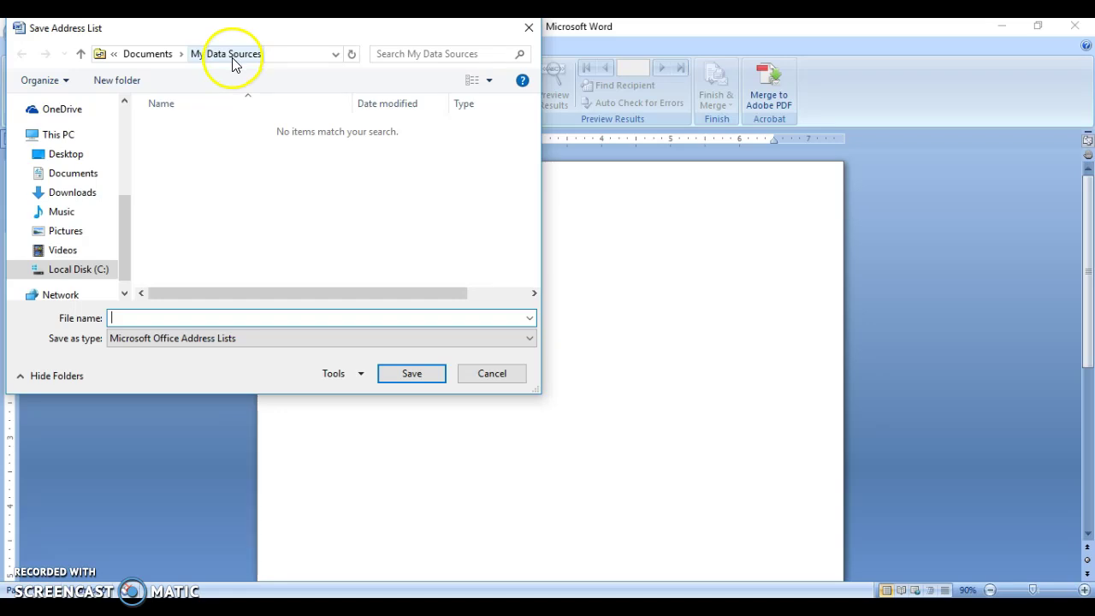
left_click(298, 53)
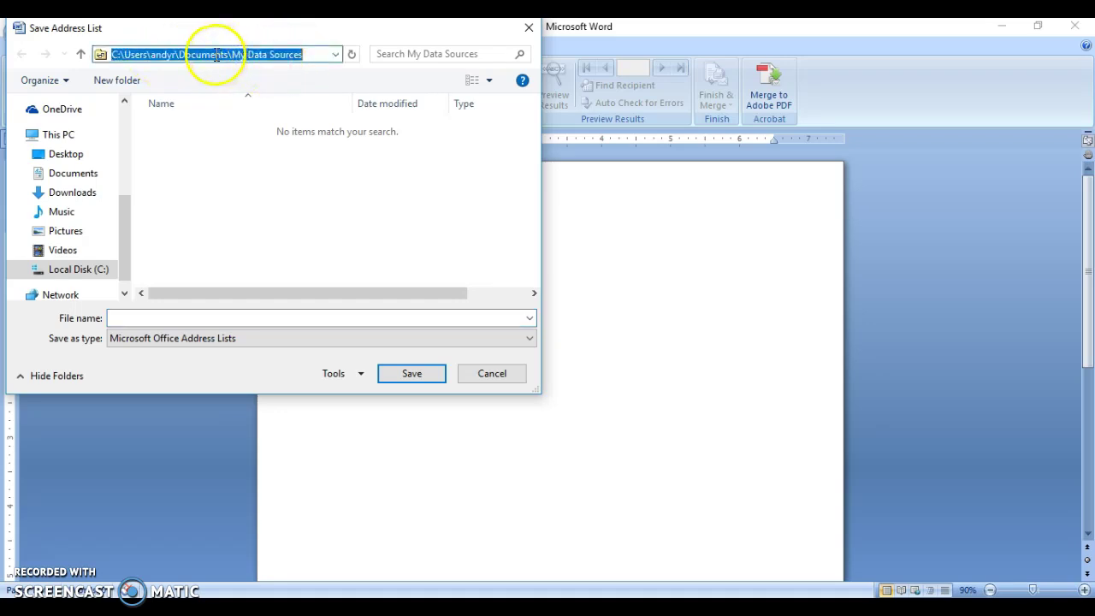
left_click(276, 54)
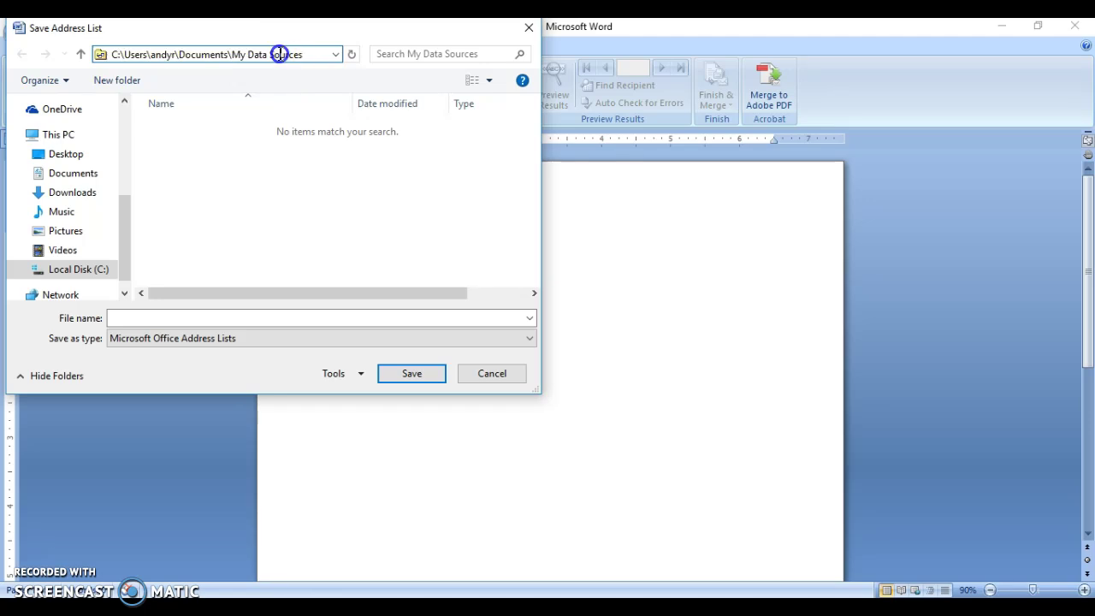
left_click(141, 317)
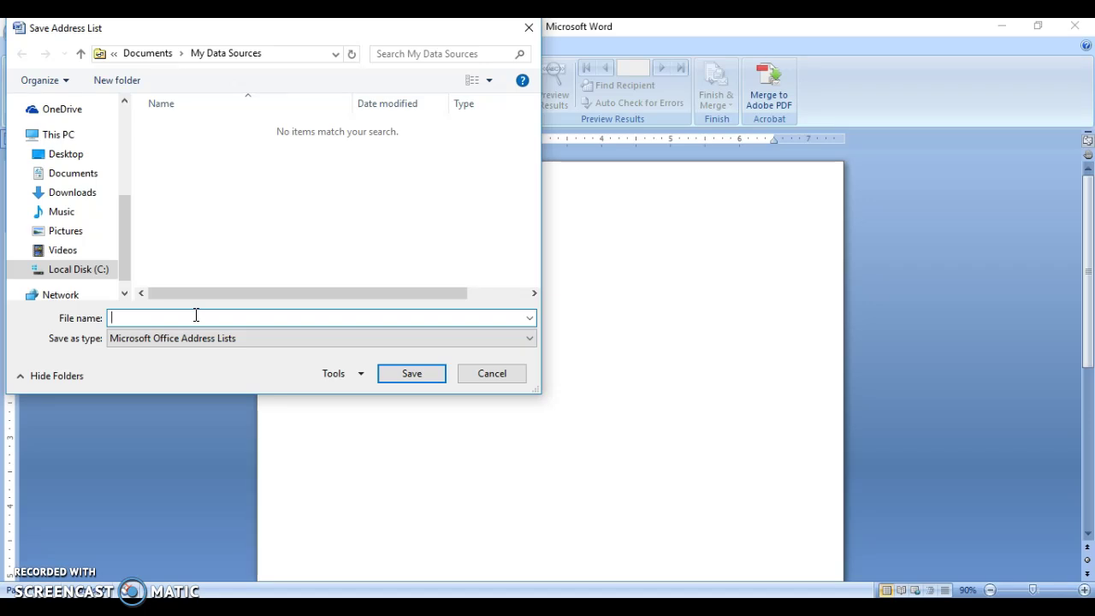
key("BackSpace")
type("First Data Source")
left_click(407, 376)
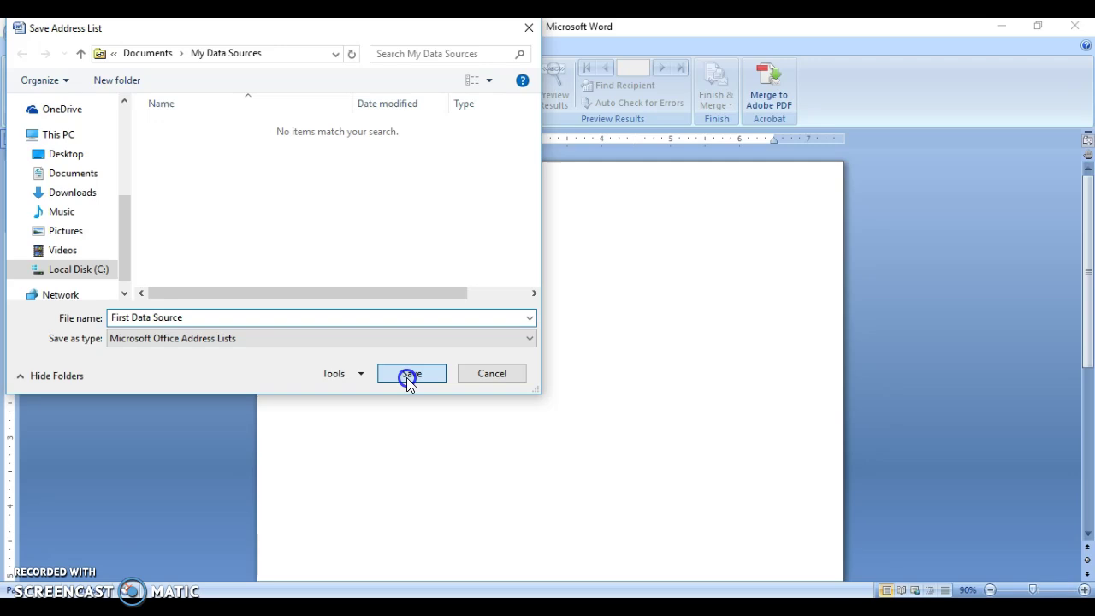